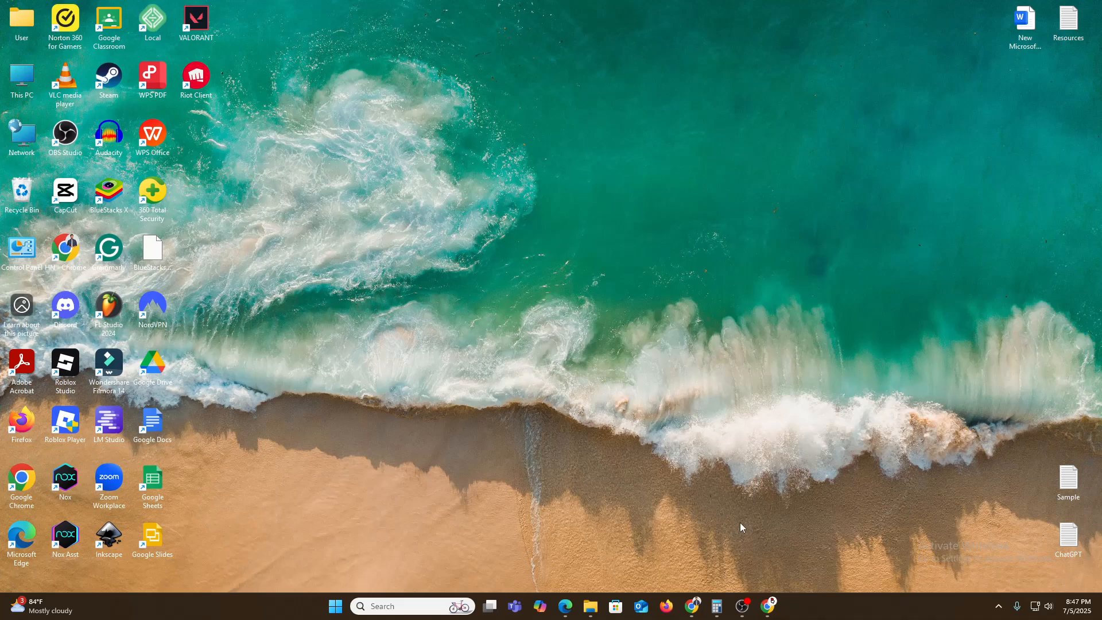
Switch to Chrome, search Google for OBS Studio and open the official obsproject.com website.
click(691, 607)
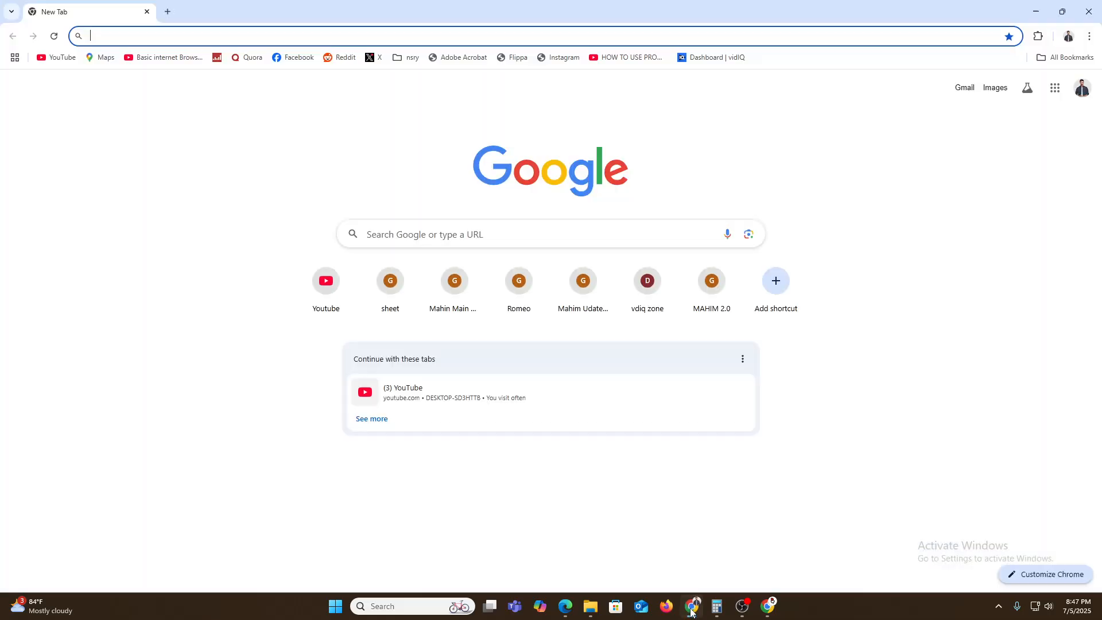
click(94, 38)
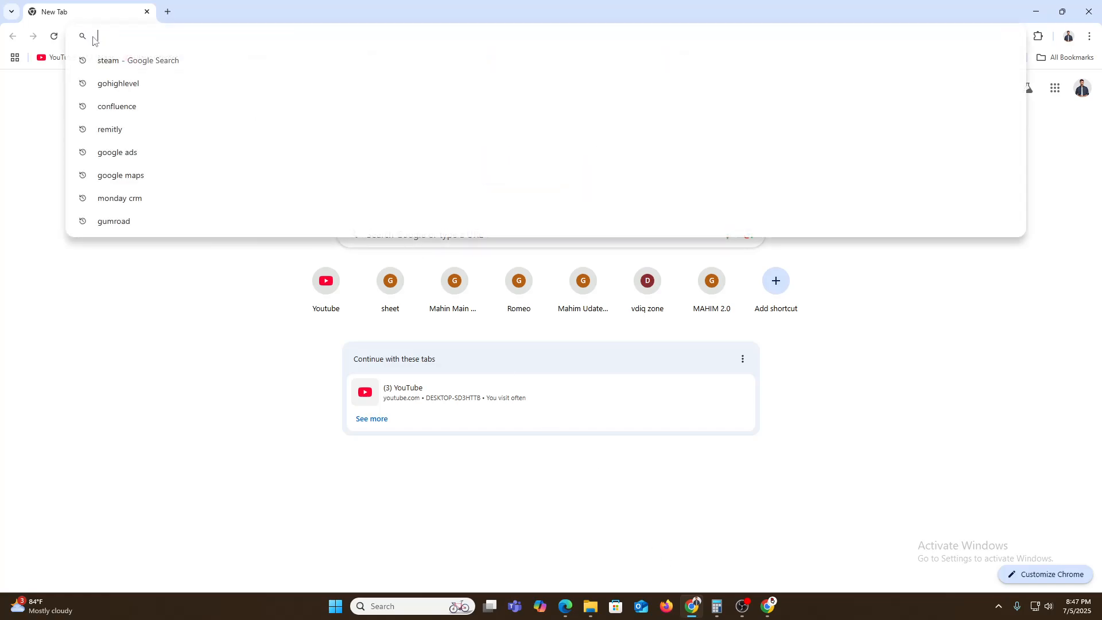
text(obs studio)
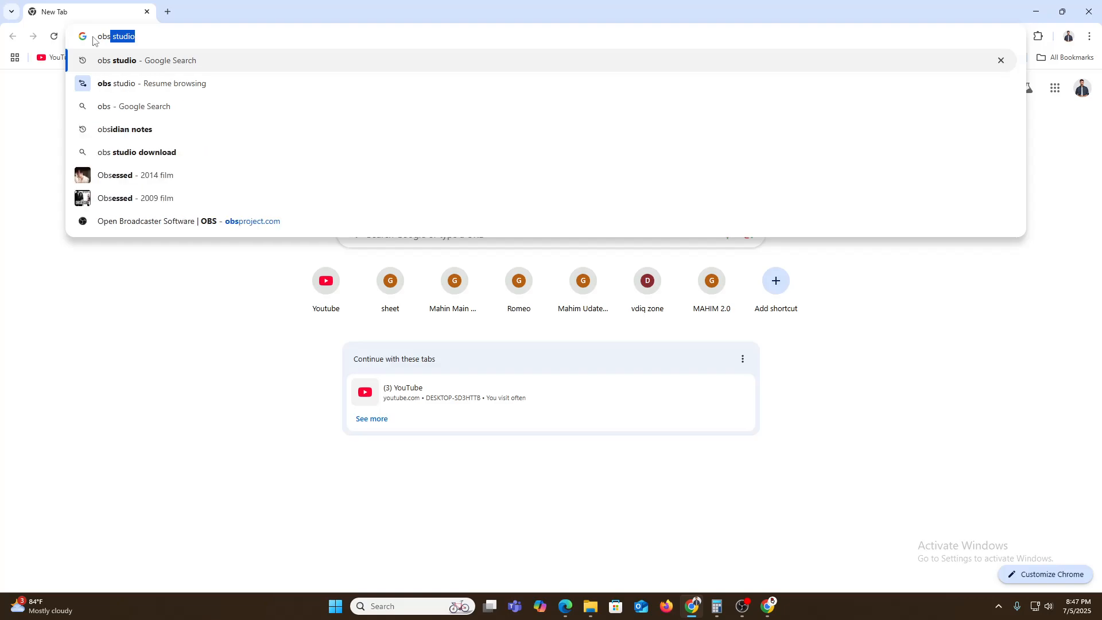
key(Return)
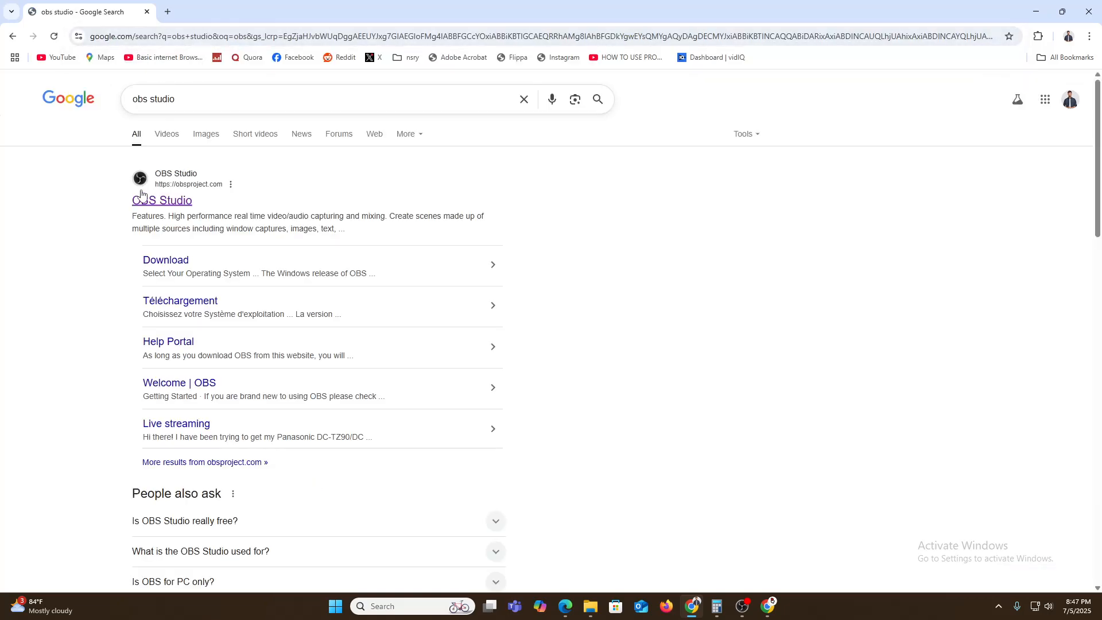
click(162, 206)
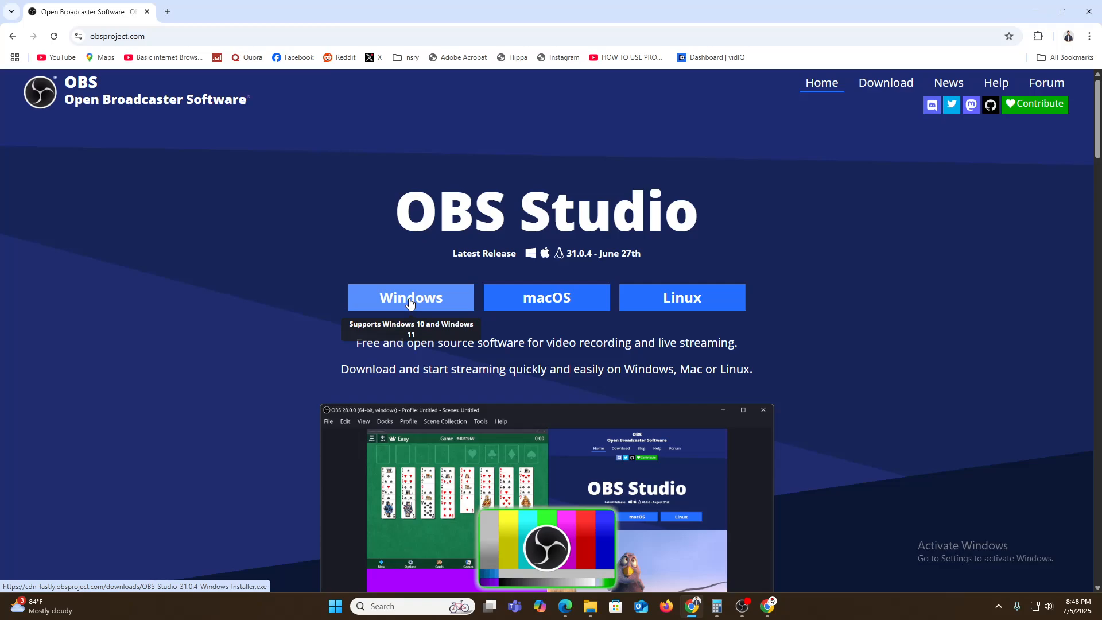
Switch to OBS Studio and start adding a new scene, entering "screen recording" as its name.
click(1036, 11)
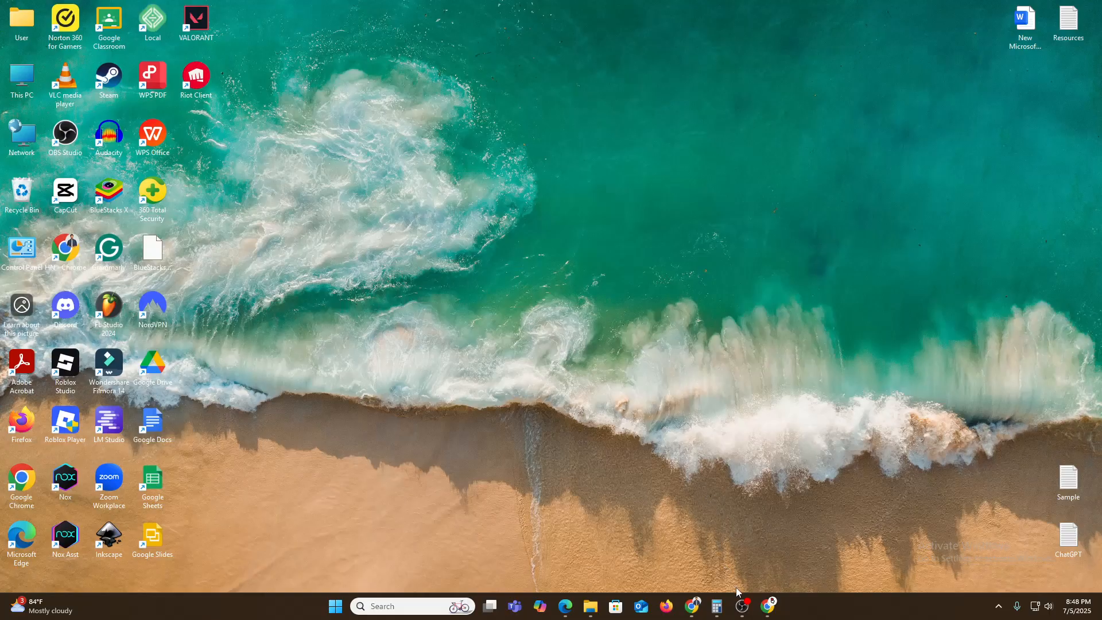
click(742, 606)
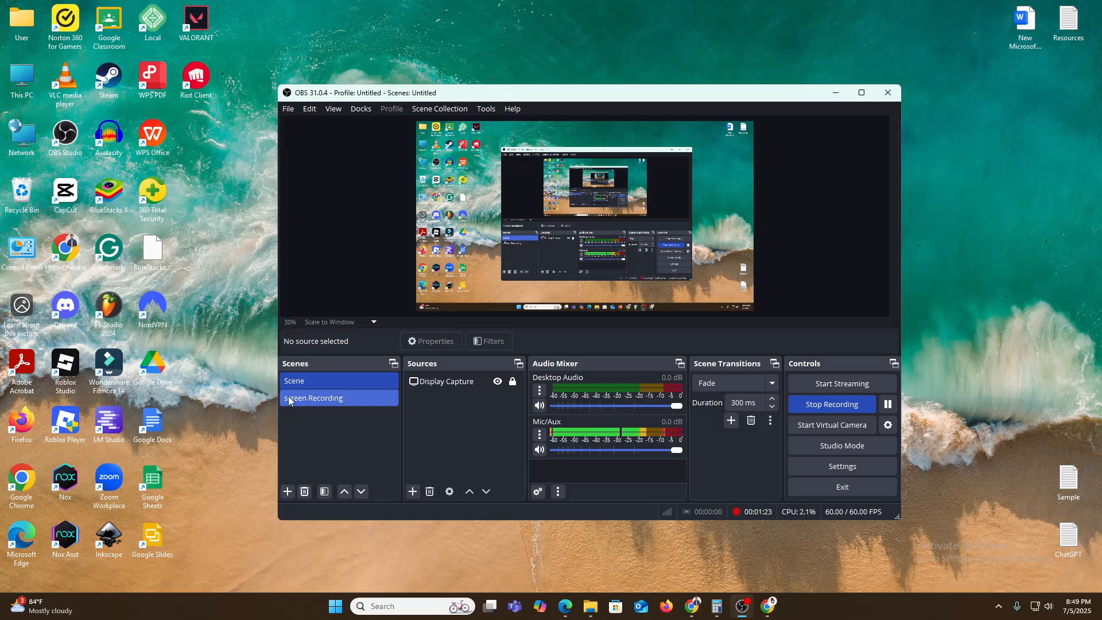
click(287, 491)
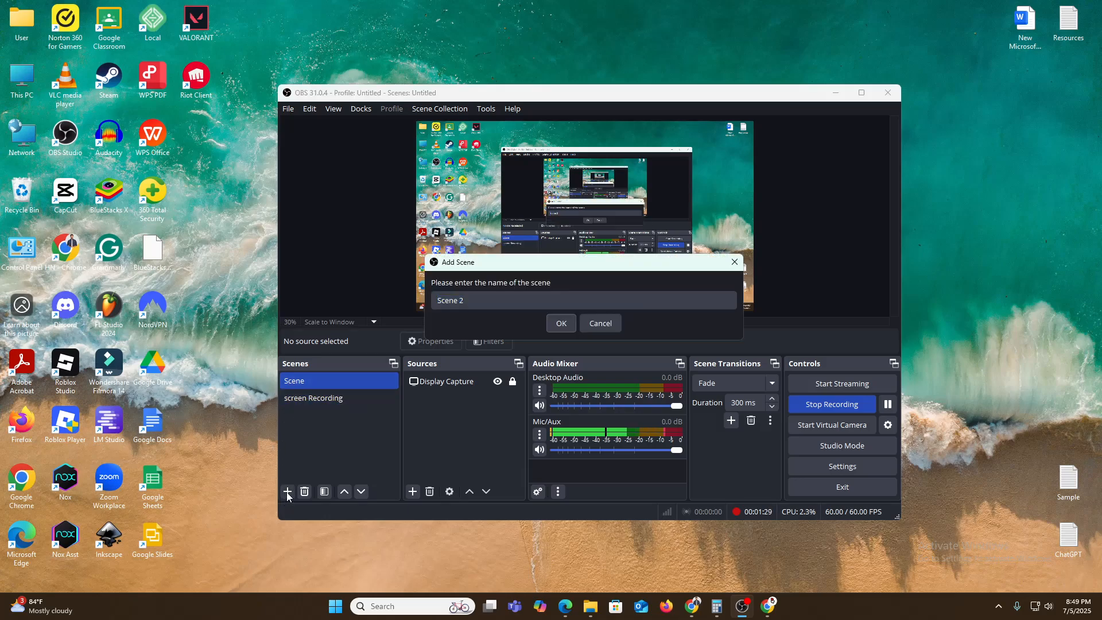
click(478, 302)
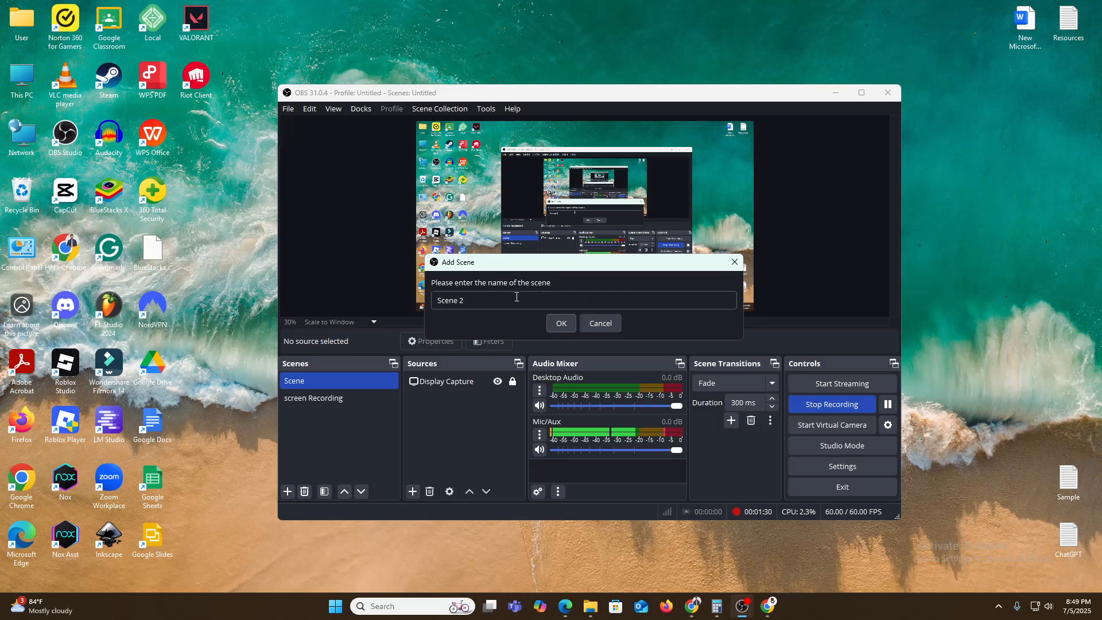
triple_click(476, 303)
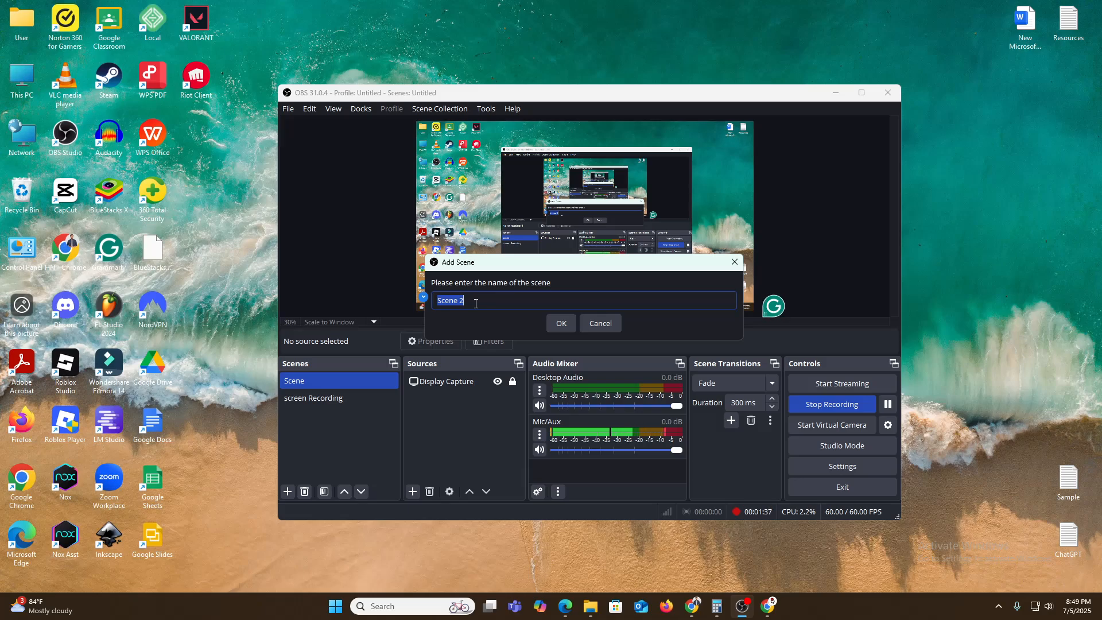
text(scr)
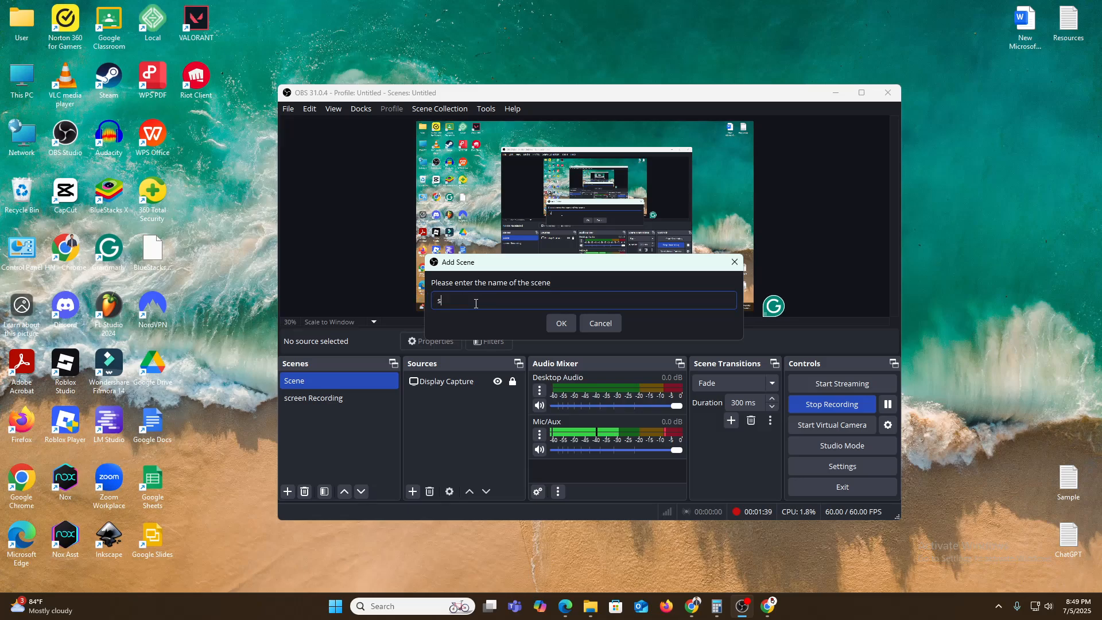
text(een recording)
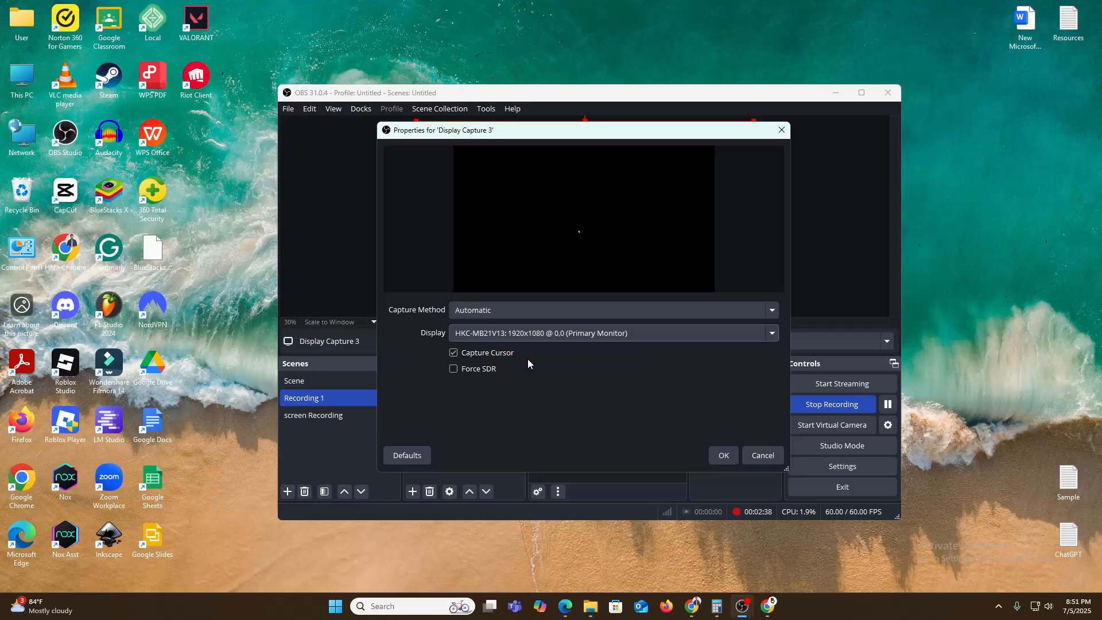
Accept the primary monitor display capture and add a new Audio Input Capture source using the Microphone (BOYA mini) device.
click(717, 459)
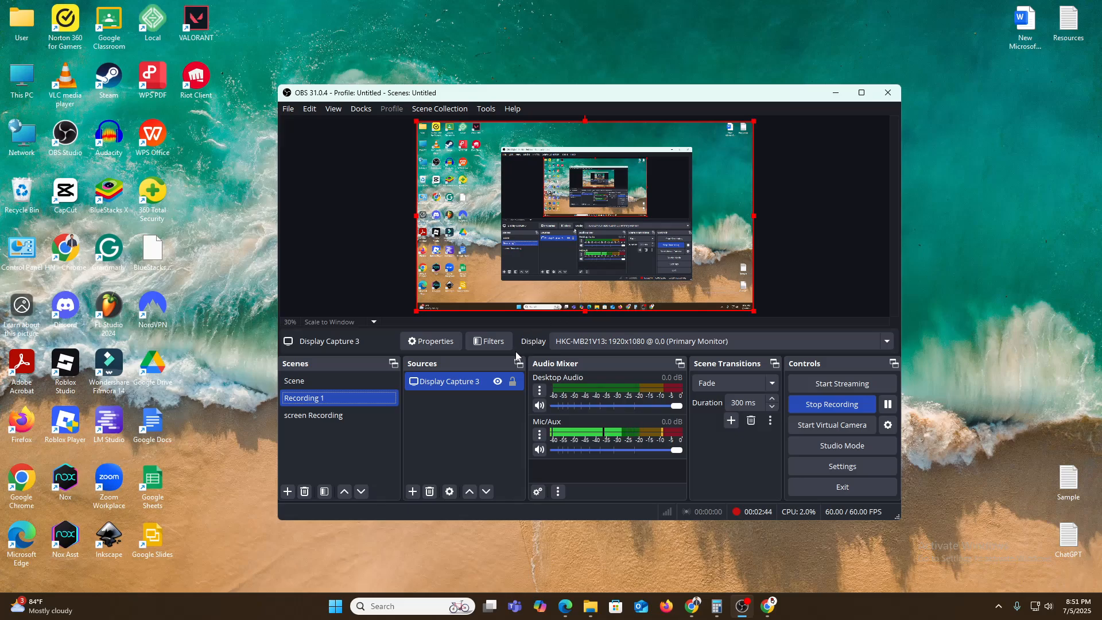
click(413, 491)
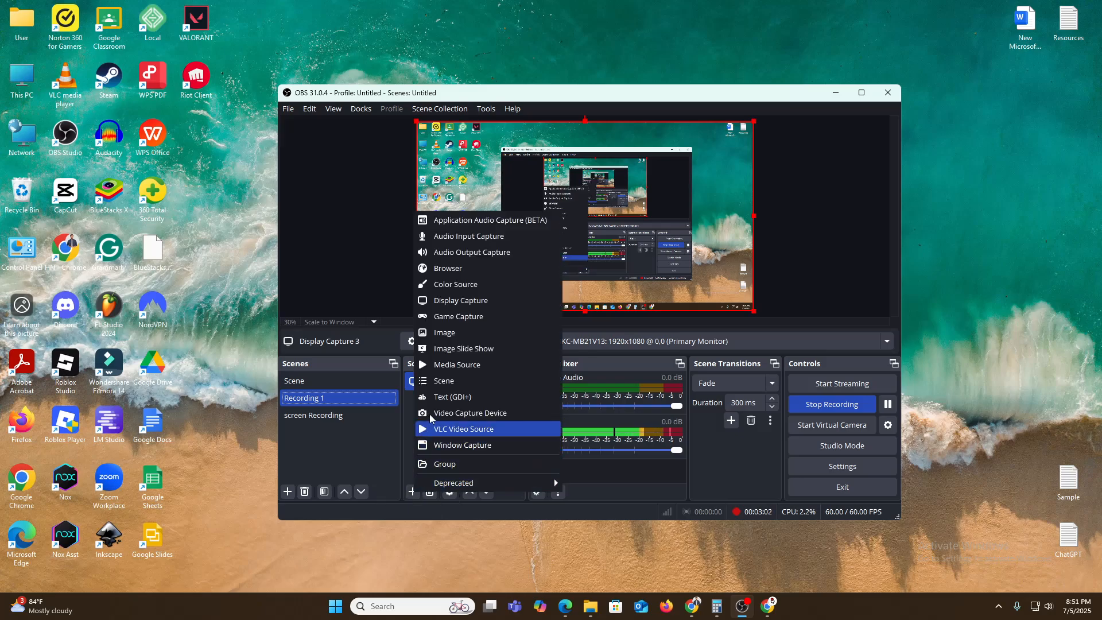
click(452, 238)
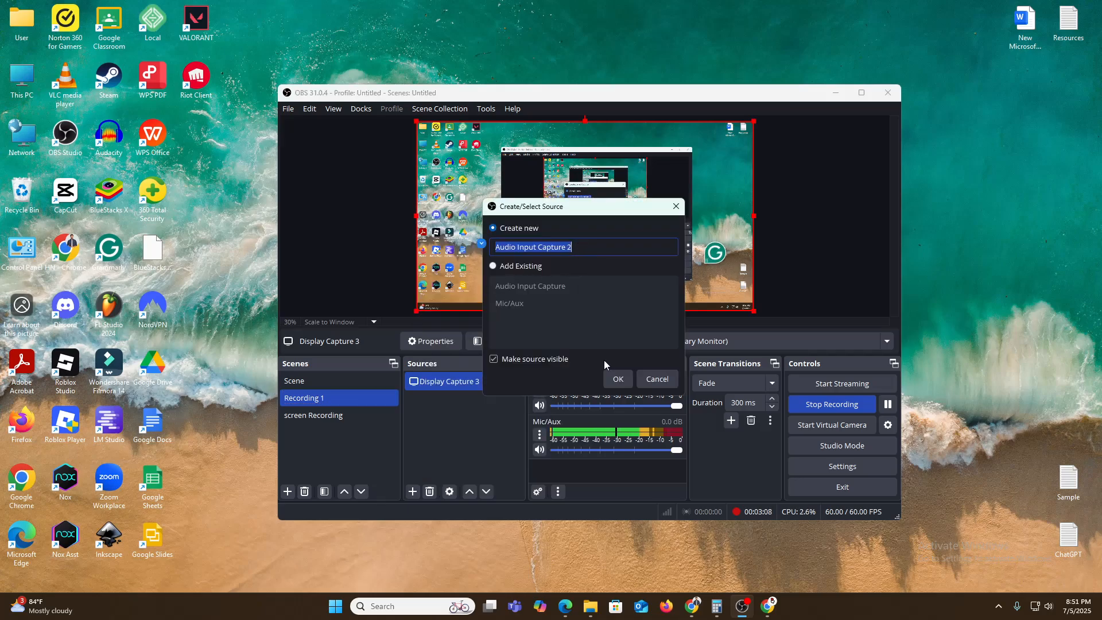
click(618, 379)
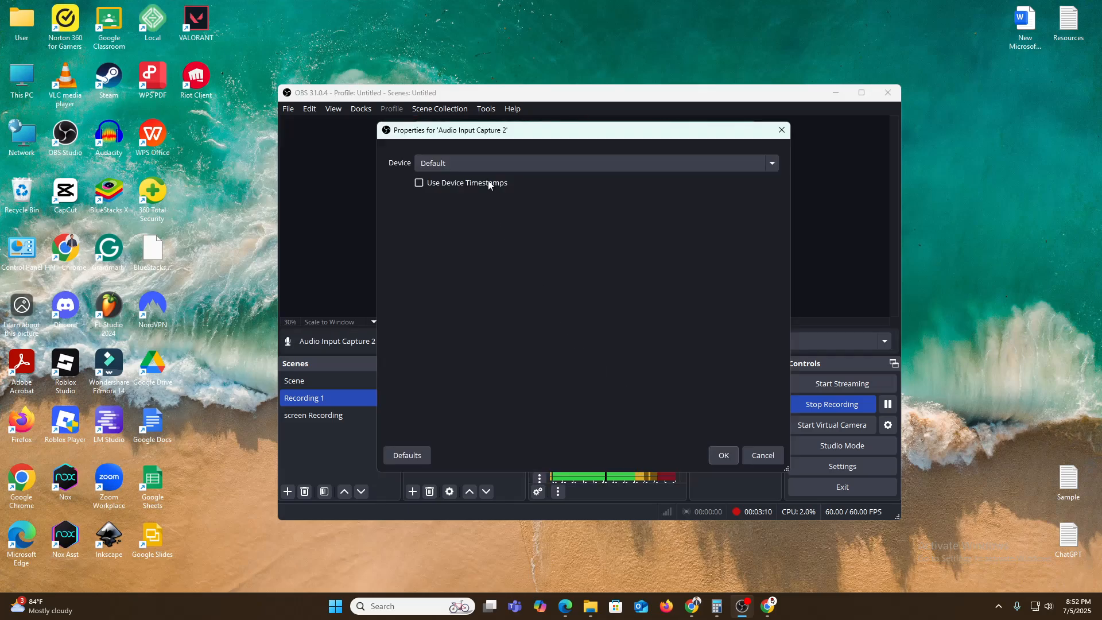
click(515, 162)
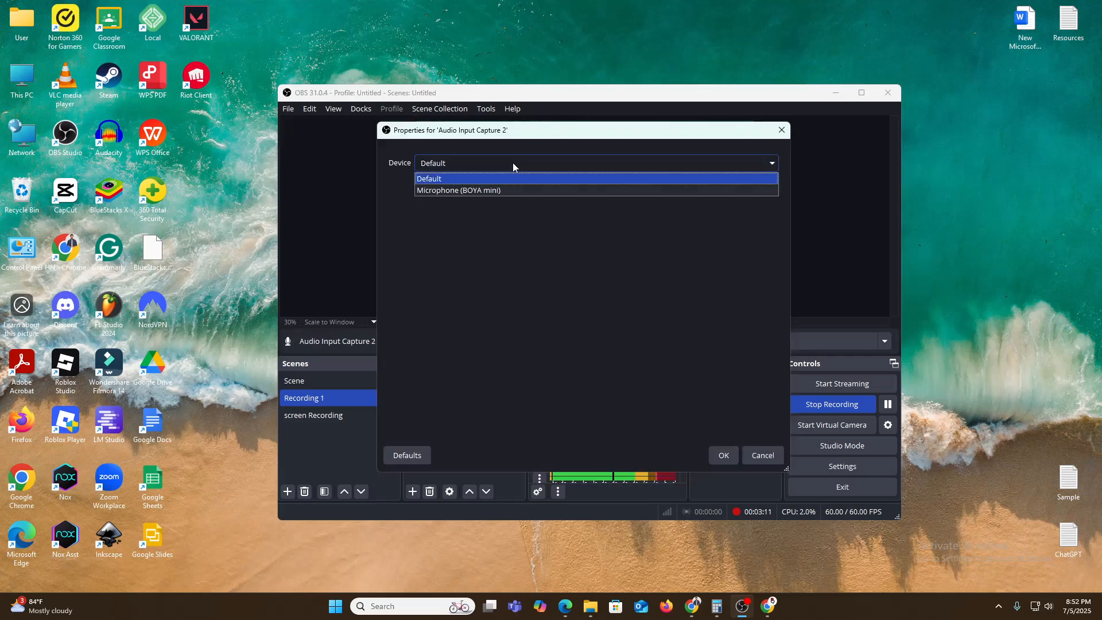
click(450, 192)
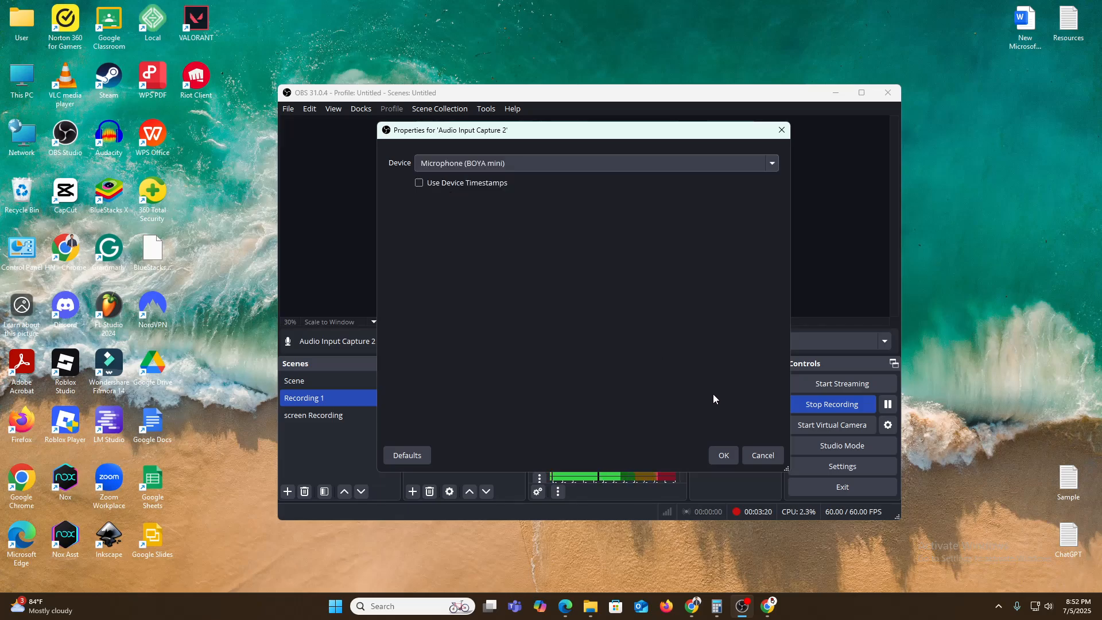
click(723, 454)
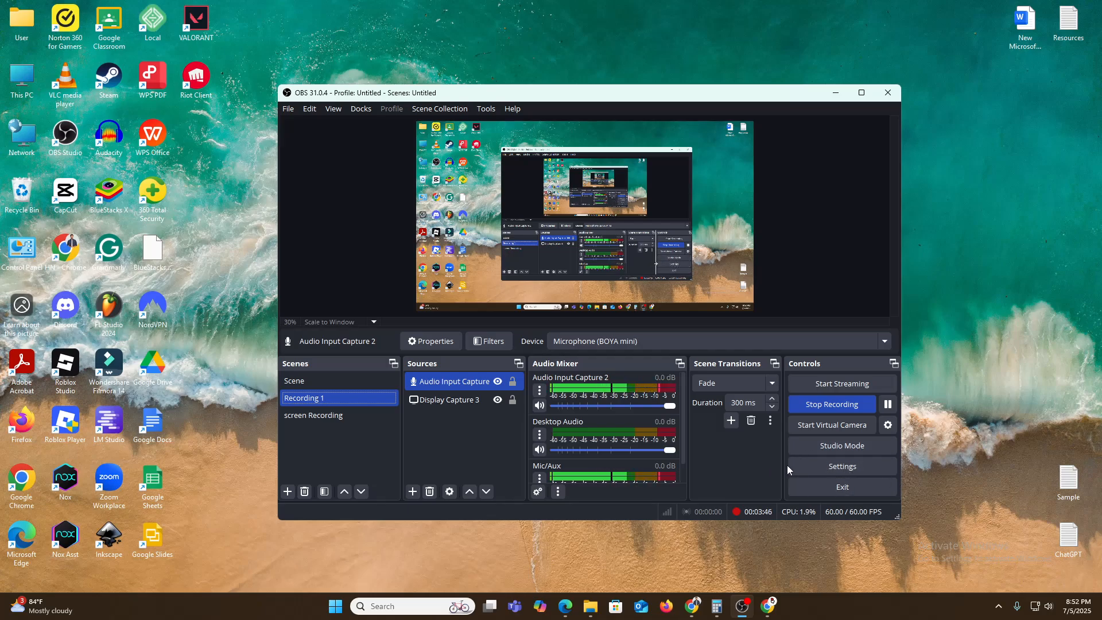
Look through every settings category from General and Appearance to Hotkeys, Accessibility and Advanced, and close the settings.
click(840, 467)
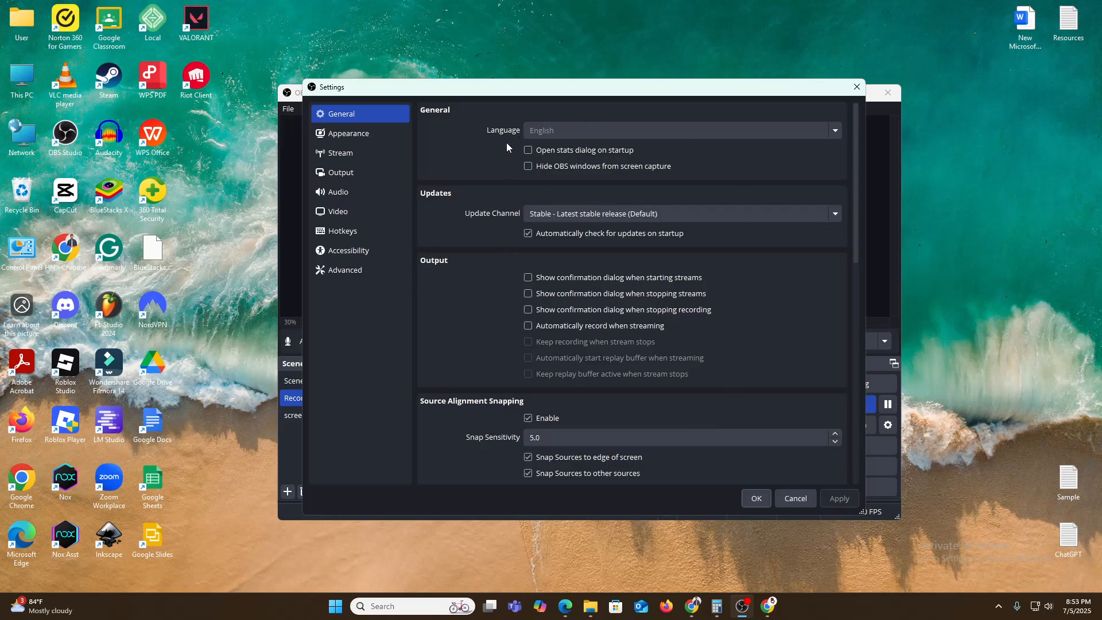
click(362, 135)
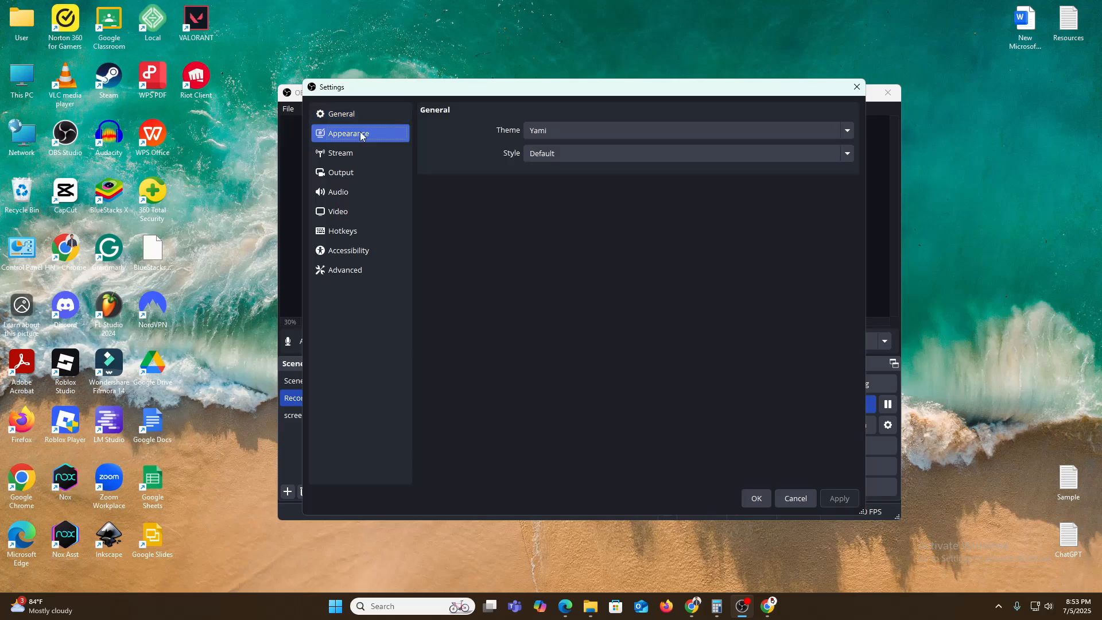
click(350, 152)
click(348, 173)
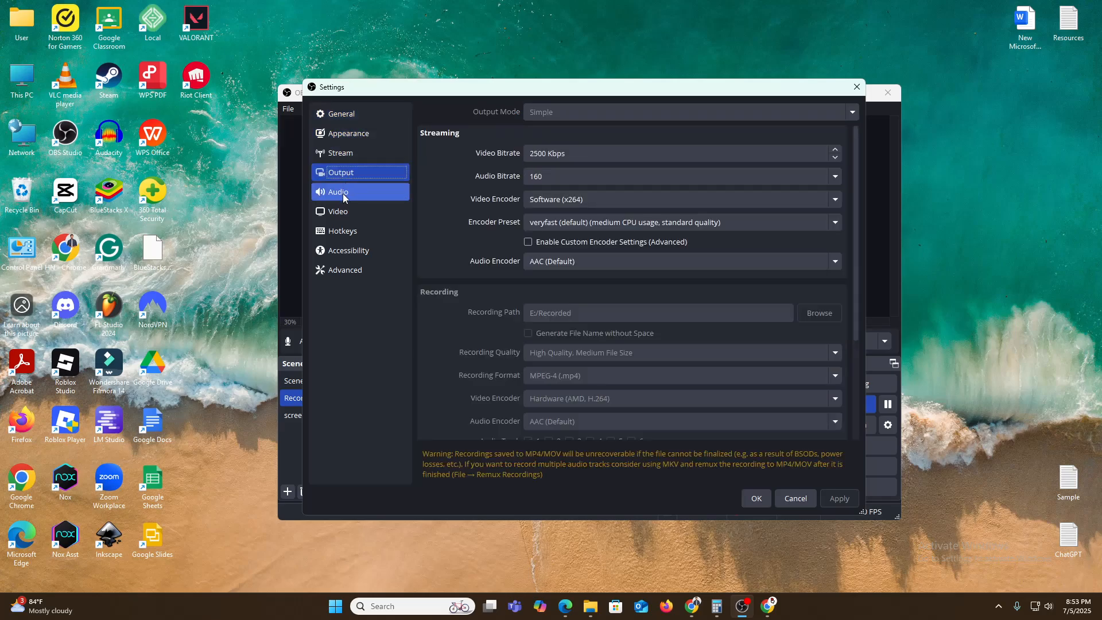
click(342, 193)
click(343, 212)
click(347, 232)
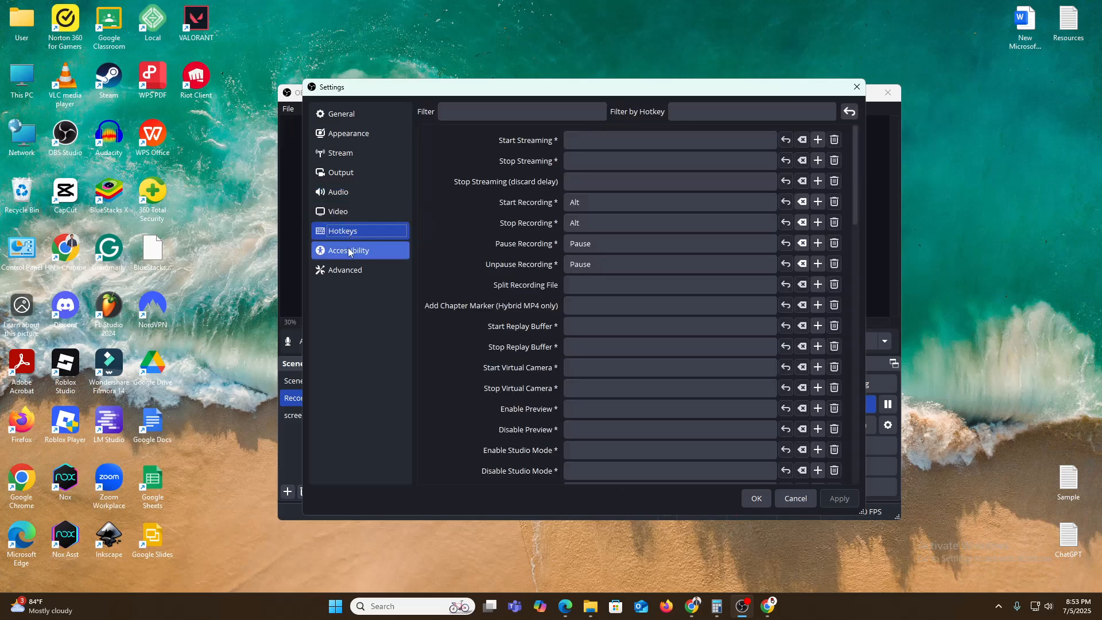
click(347, 251)
click(343, 274)
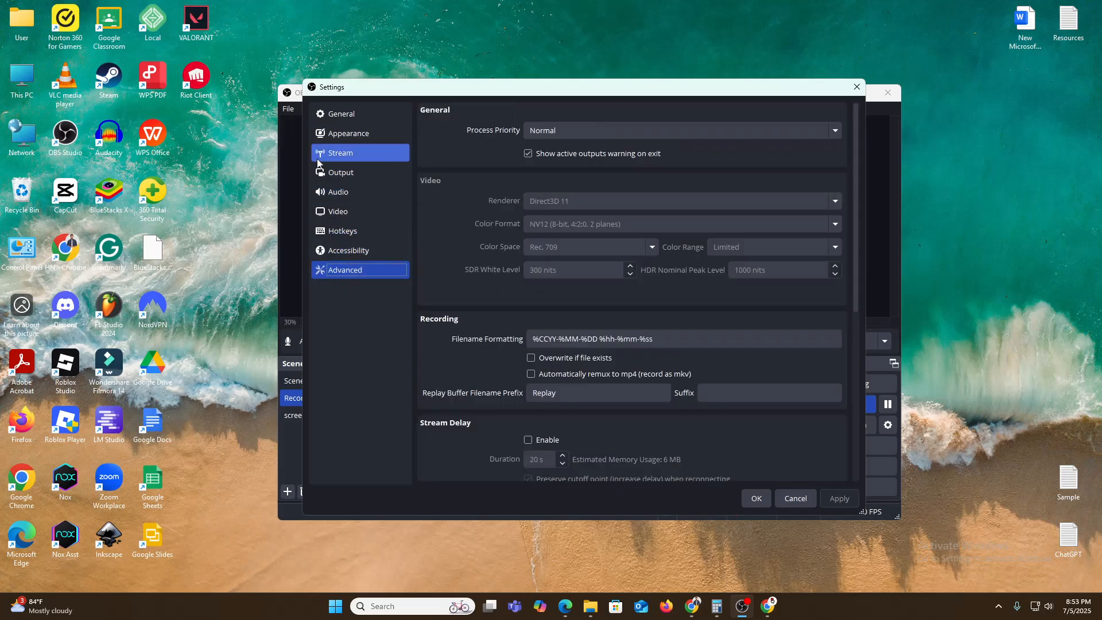
click(343, 120)
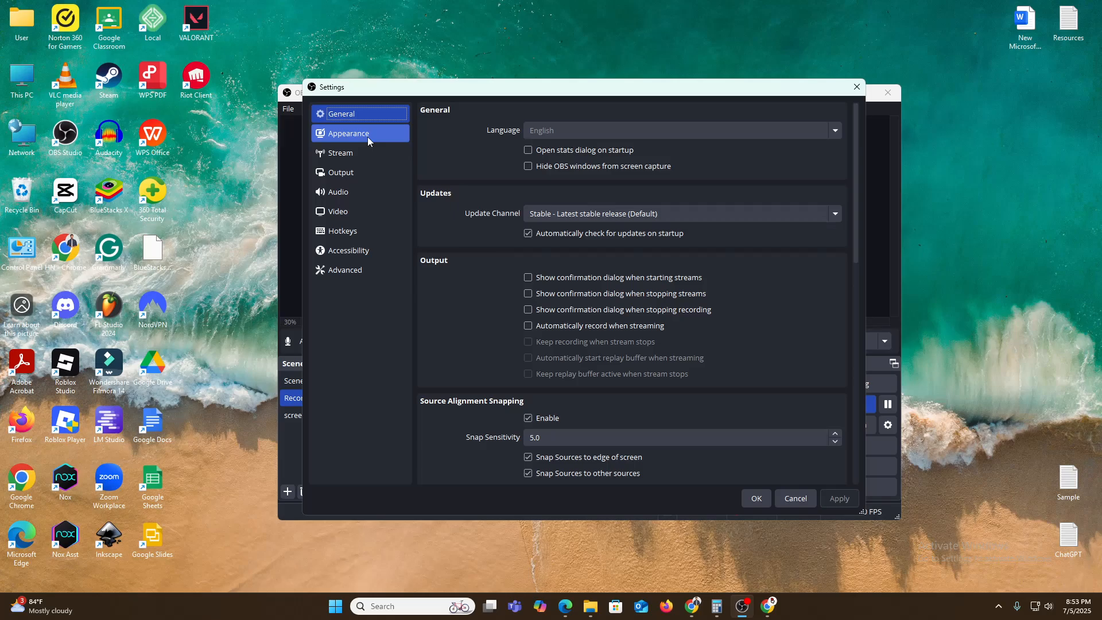
click(857, 86)
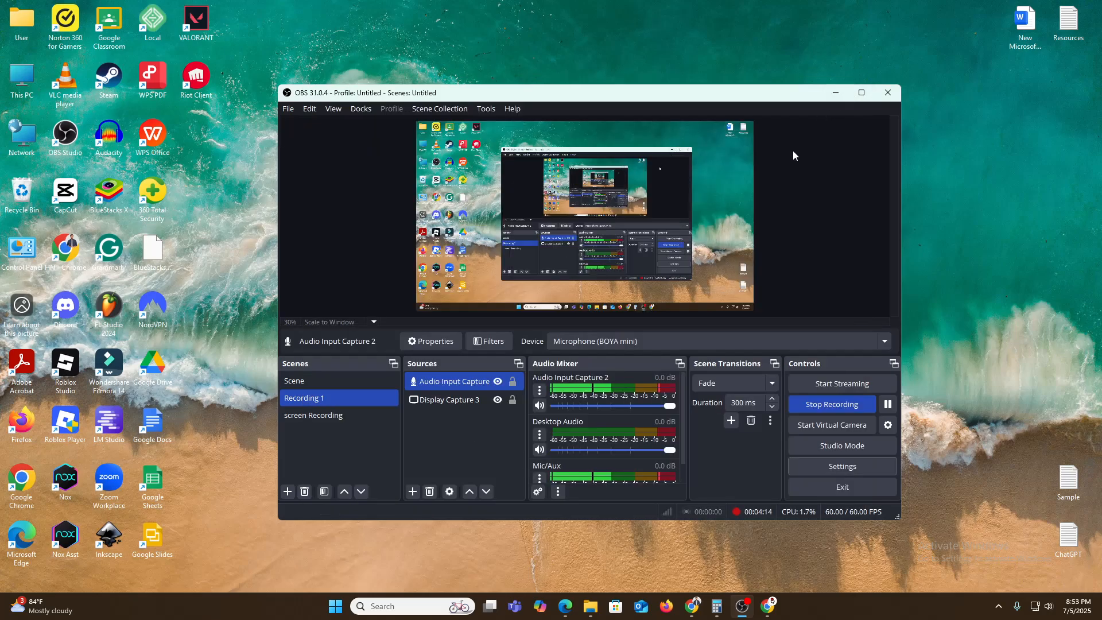
Review the video resolution and frame rate settings and the output settings' recording path, leaving the settings without changes.
click(820, 465)
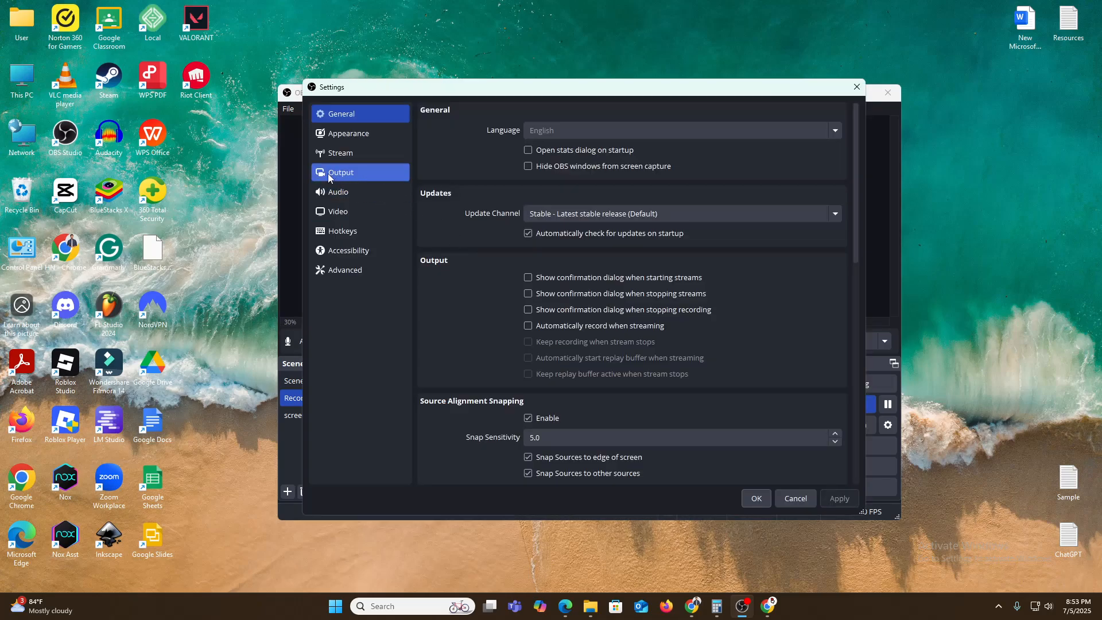
click(347, 214)
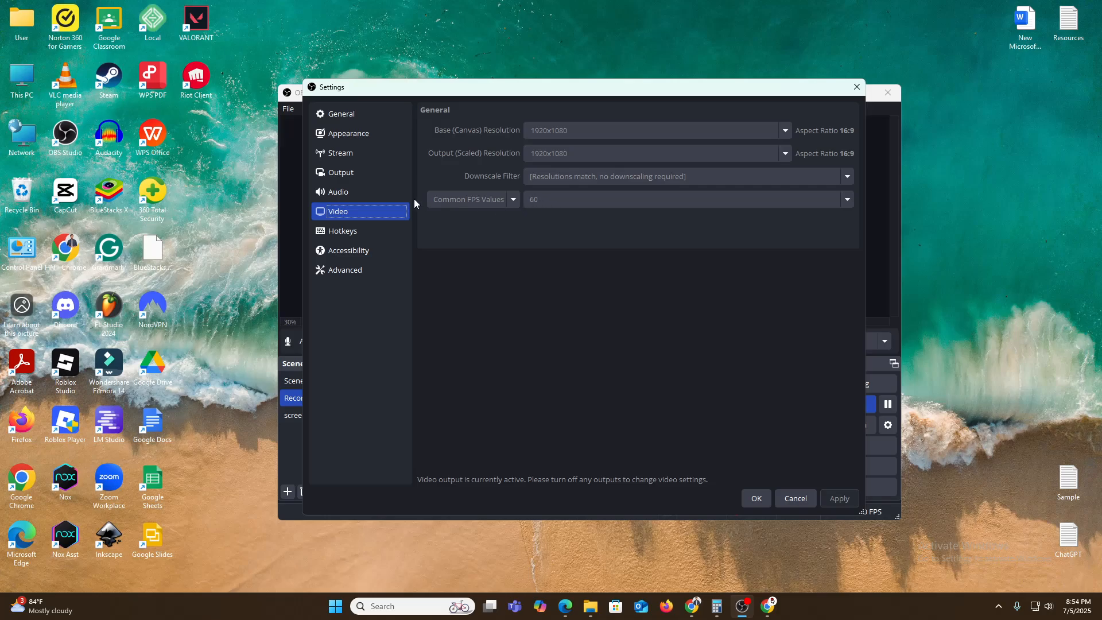
click(333, 175)
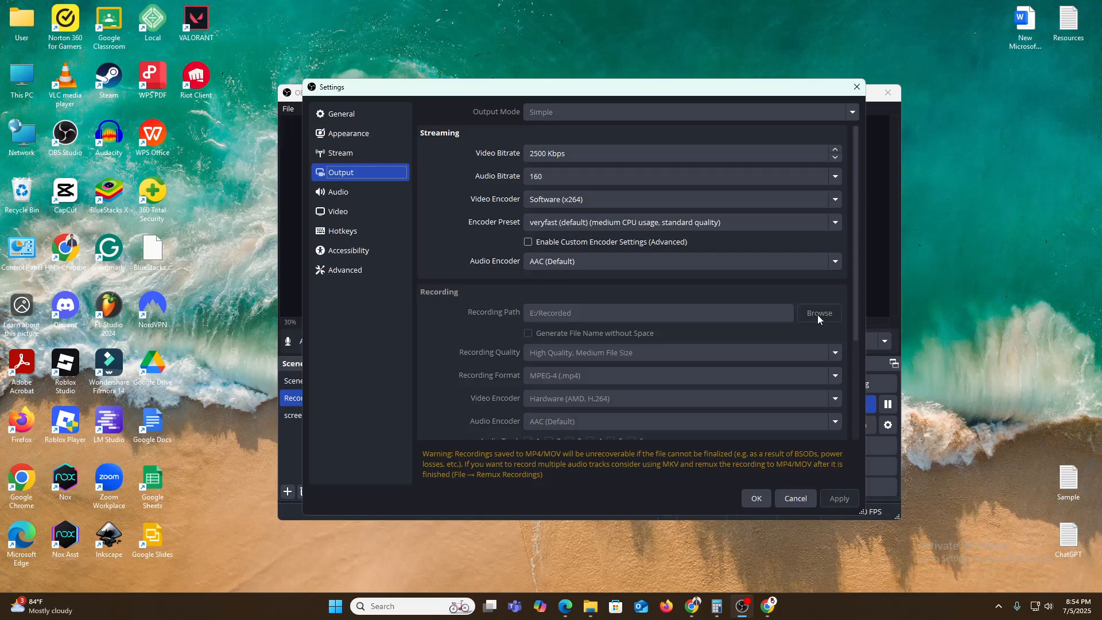
click(783, 497)
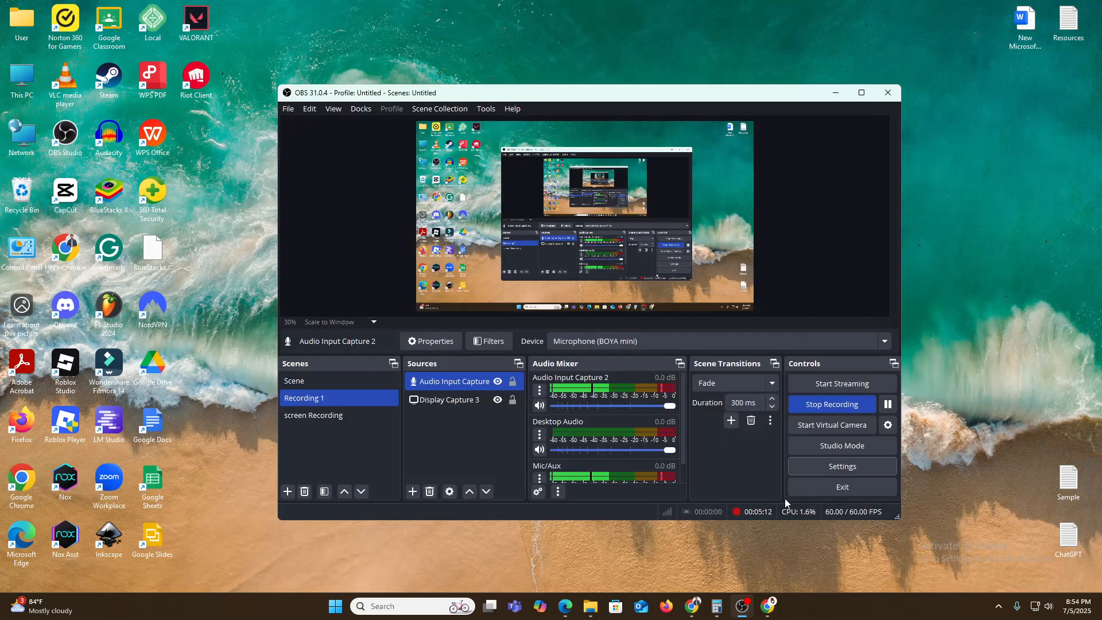
Examine the output settings for recording quality, format, encoders and replay buffer, and cancel out of the settings.
click(842, 467)
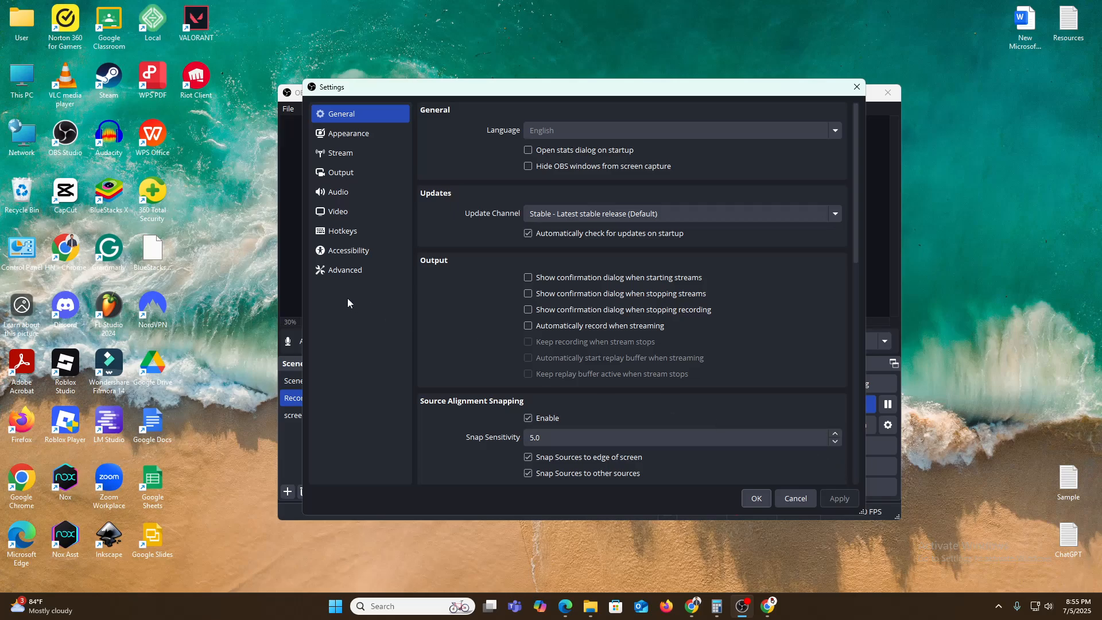
click(342, 172)
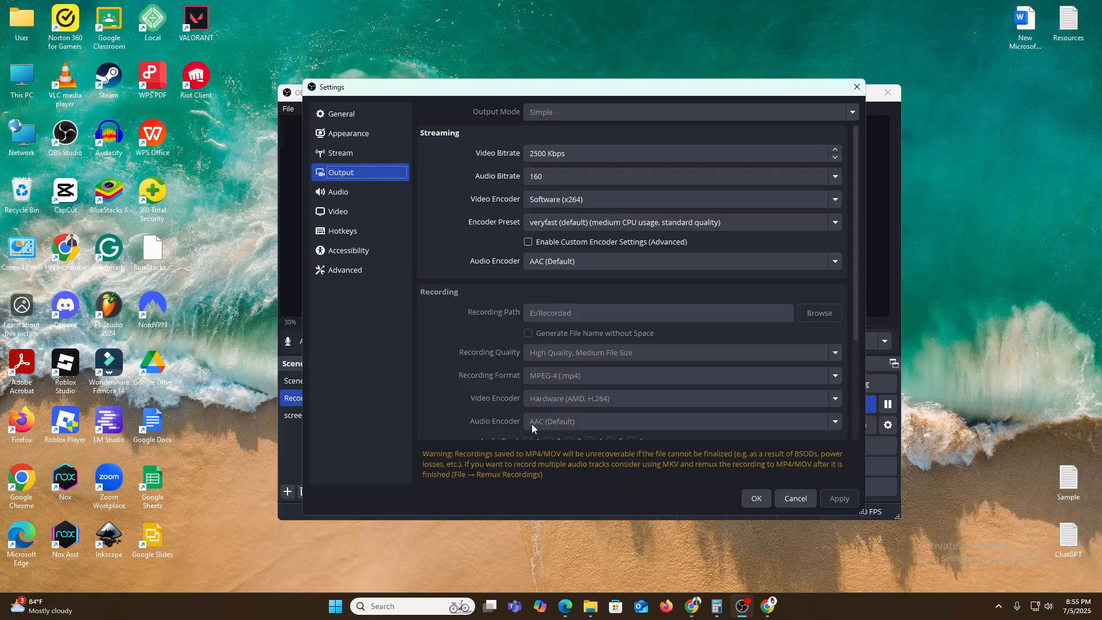
drag(854, 297, 862, 414)
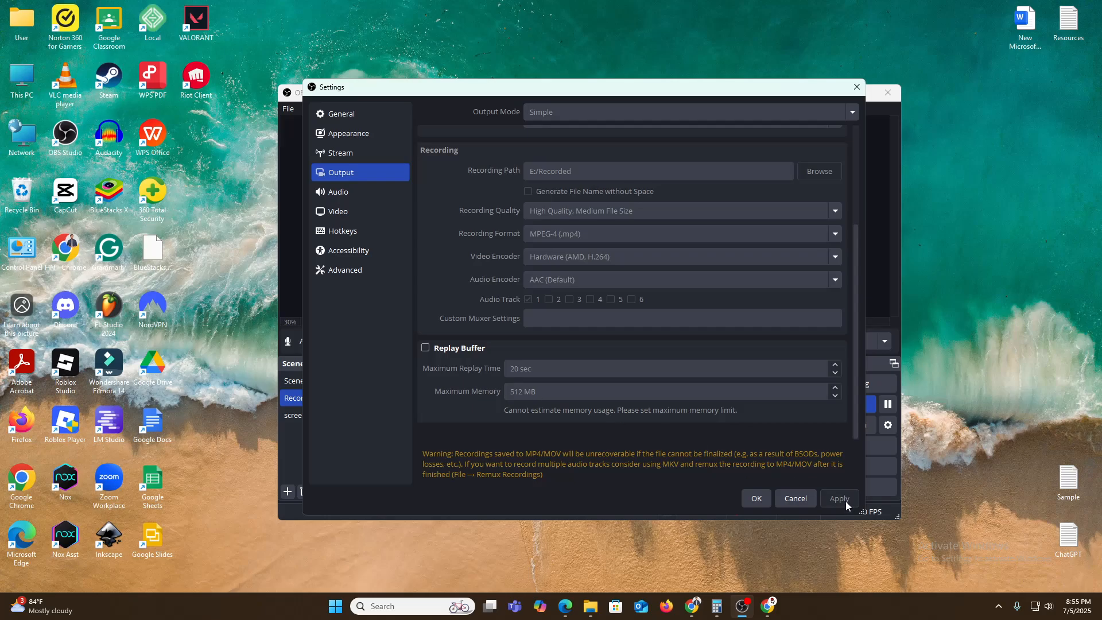
click(786, 499)
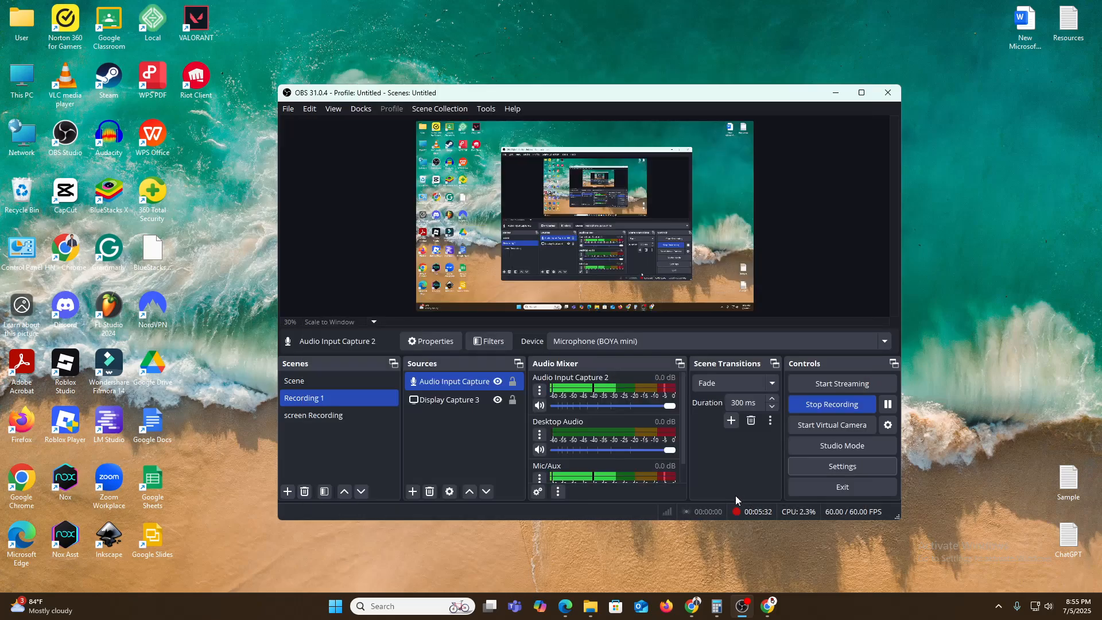